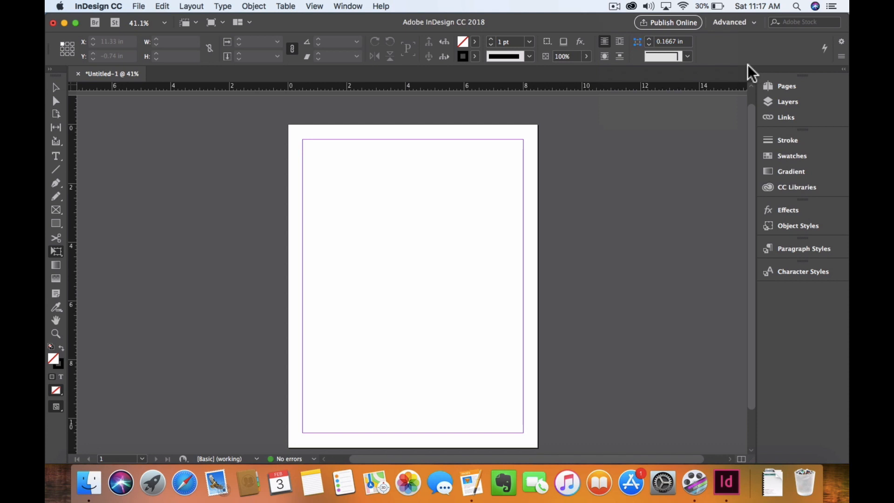
Step: Draw a wide rectangle frame about 7.25 × 1.7 in inside the upper margin and one about 3.6 × 5.2 in below it
click(57, 209)
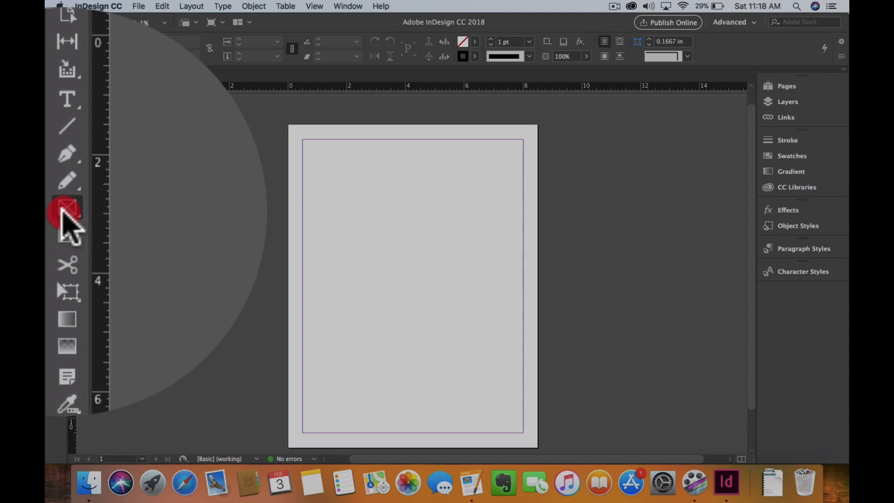
click(64, 215)
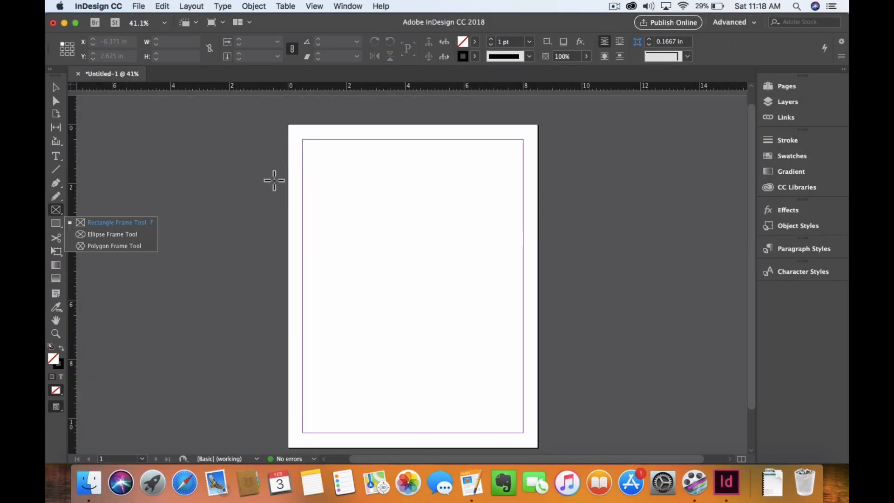
drag(306, 142, 520, 192)
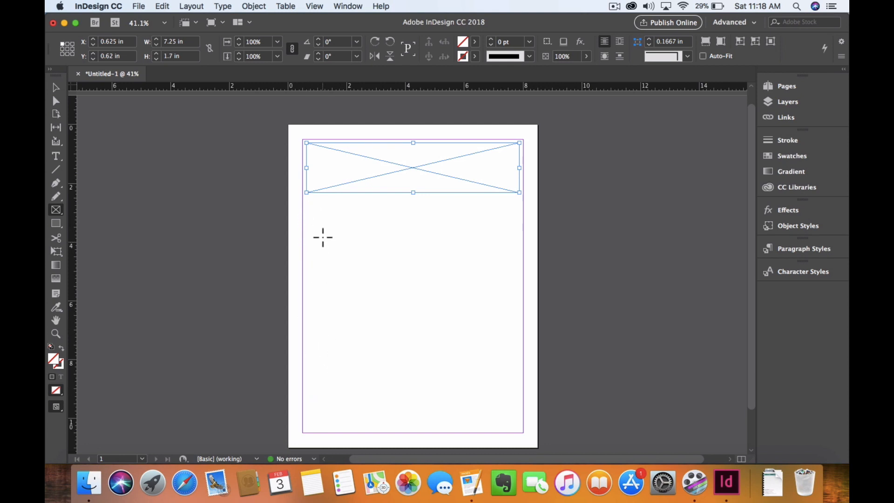
mouse_move(313, 205)
mouse_down()
mouse_move(326, 286)
mouse_move(420, 357)
mouse_up()
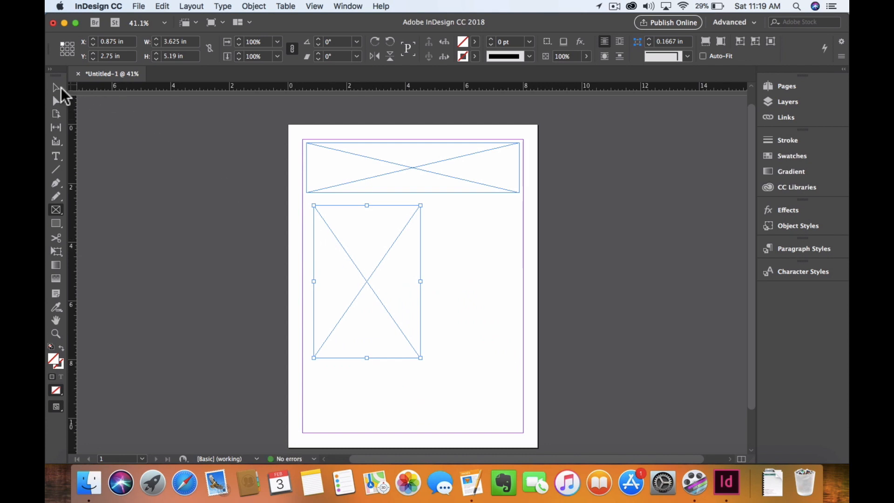
Step: Draw an ellipse frame about 2.7 × 2.6 in beside the tall rectangle and a polygon frame about 3.2 × 2.6 in below the ellipse
drag(56, 209, 105, 236)
drag(446, 247, 525, 323)
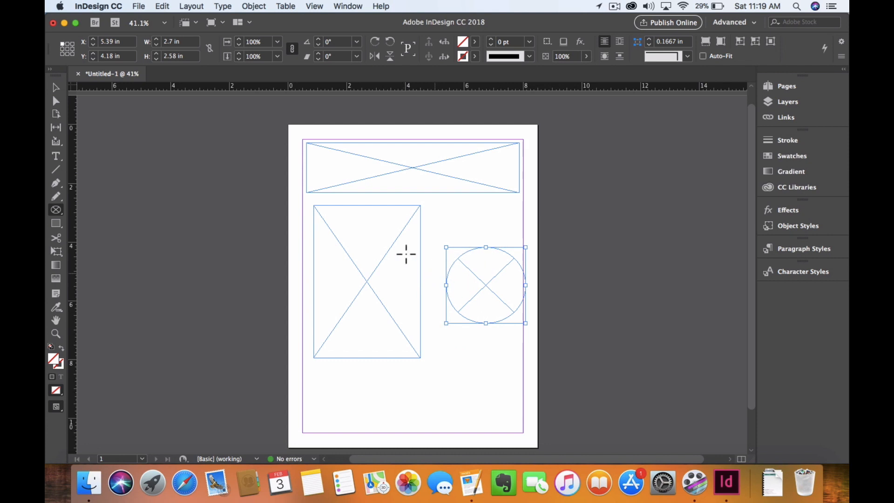
click(55, 212)
drag(54, 212, 87, 252)
drag(451, 364, 544, 440)
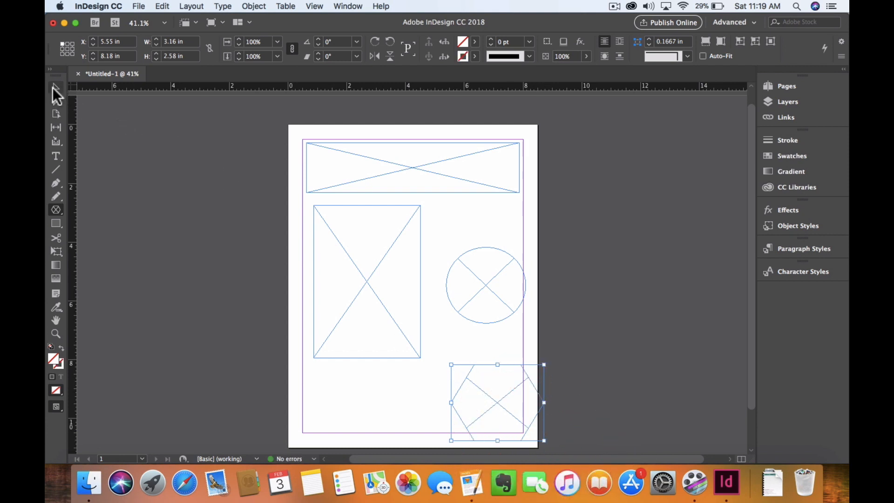
Step: Move the polygon and ellipse frames up and left so both sit inside the page margins, then deselect
click(55, 87)
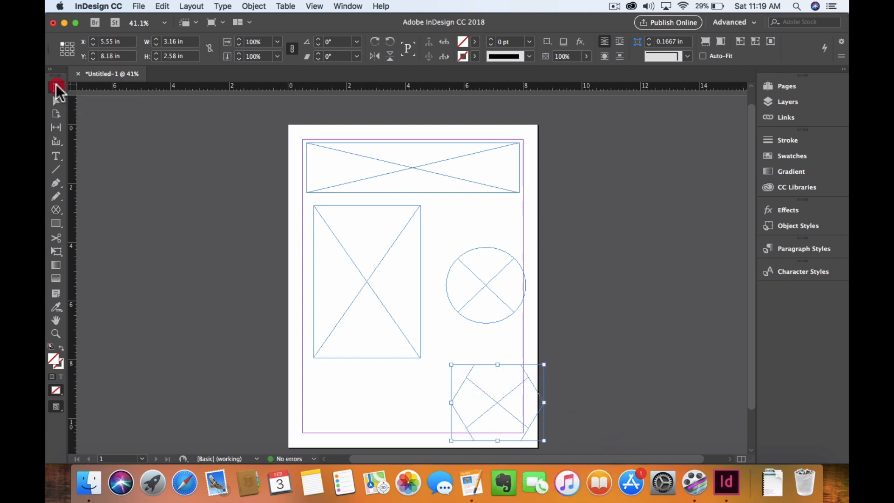
drag(476, 385, 450, 367)
drag(491, 280, 477, 275)
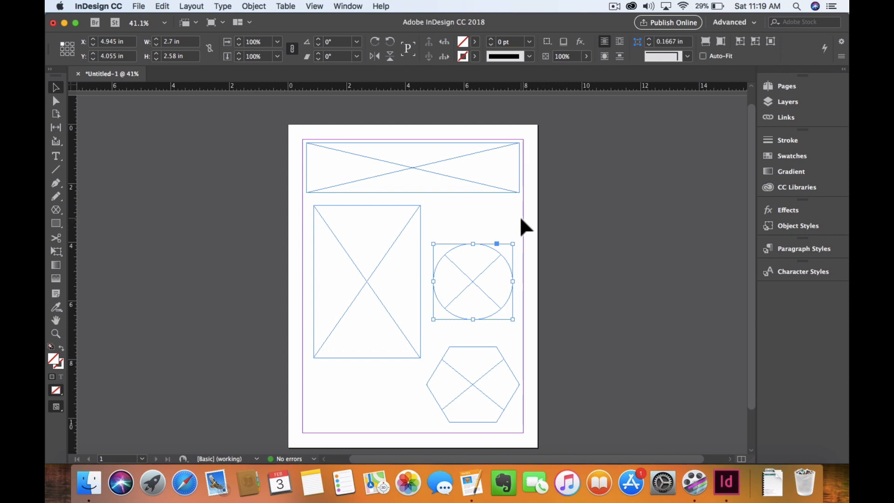
click(487, 221)
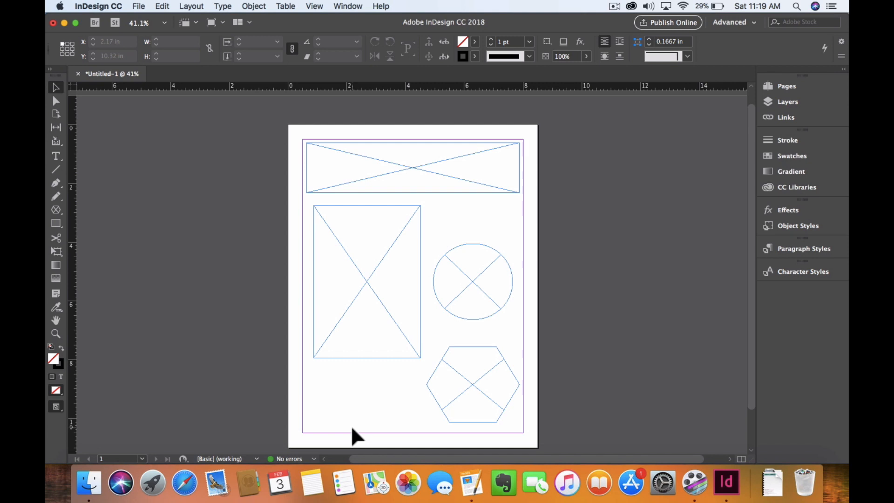
Step: Place the snow cat image from the Desktop into the ellipse frame
key(super+d)
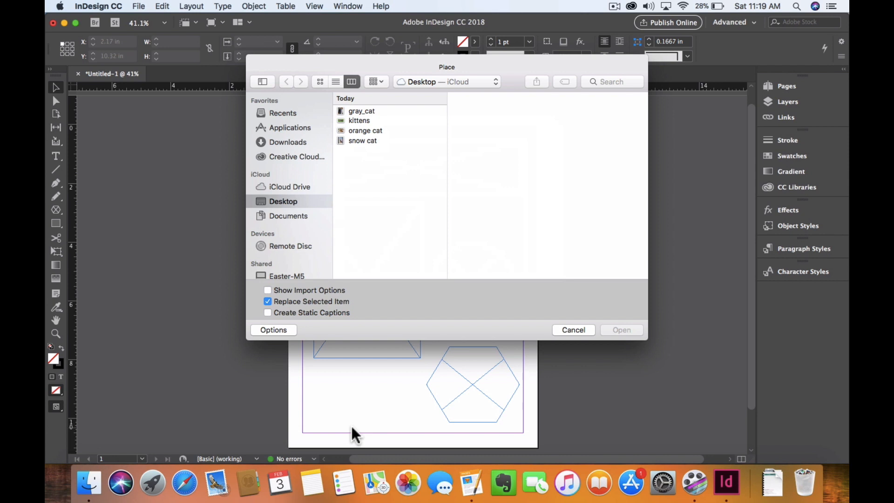
click(373, 138)
click(621, 330)
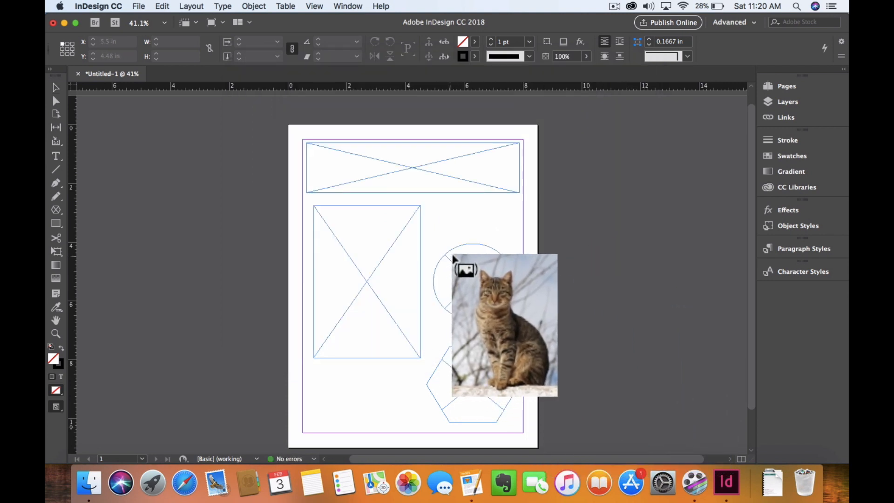
click(461, 279)
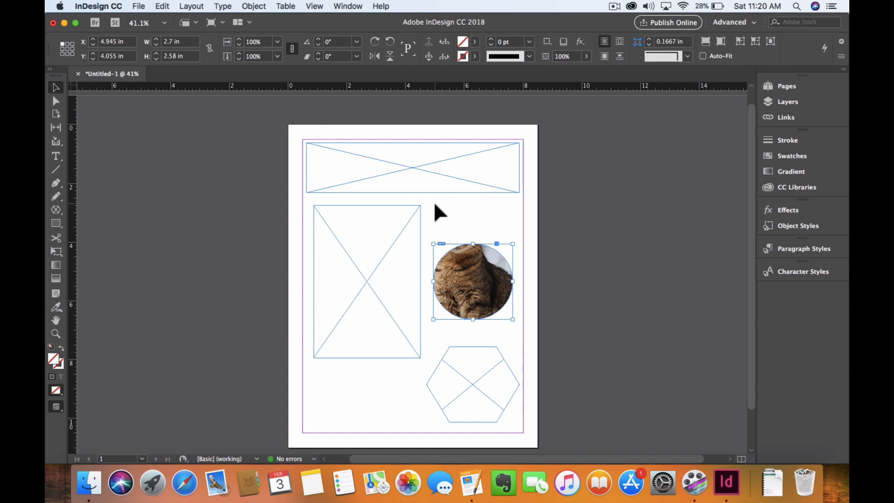
Step: Load gray_cat and kittens together, placing gray_cat in the polygon frame and kittens in the wide rectangle frame
key(super+d)
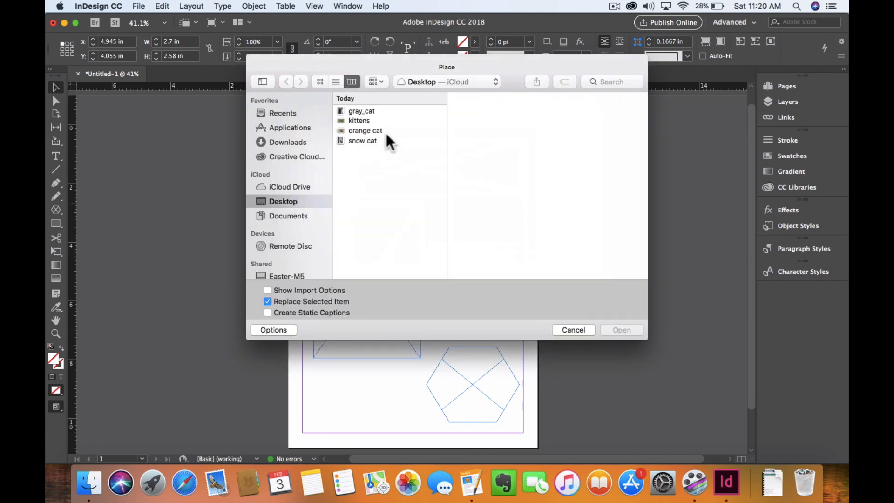
click(402, 111)
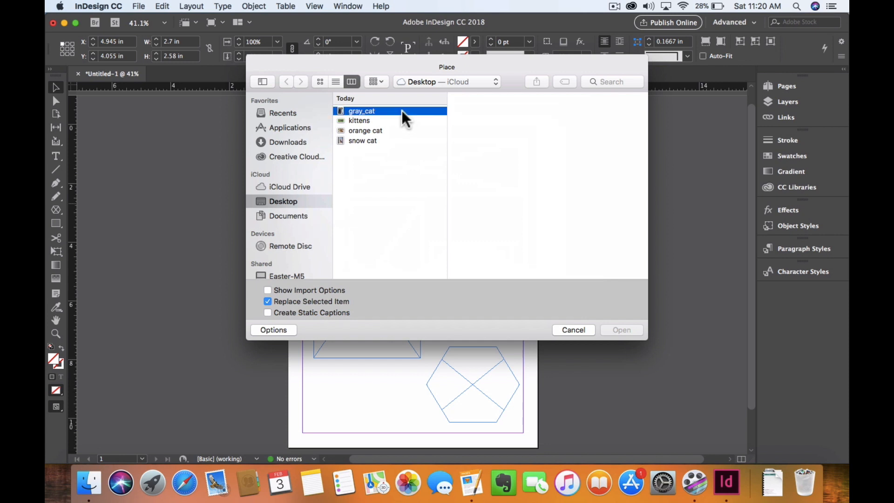
shift+click(375, 120)
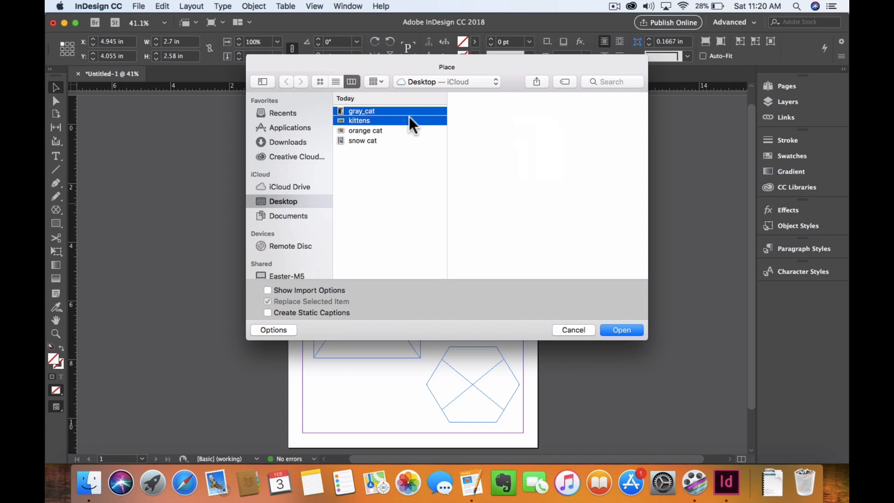
click(622, 329)
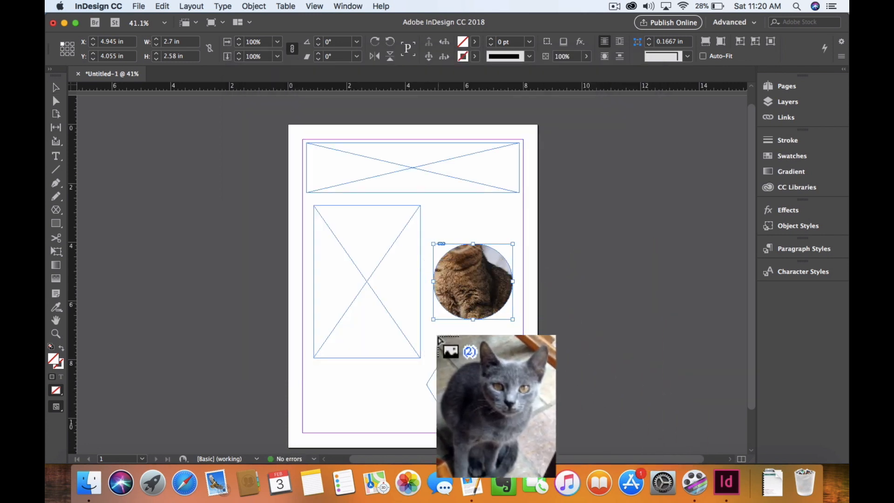
click(463, 371)
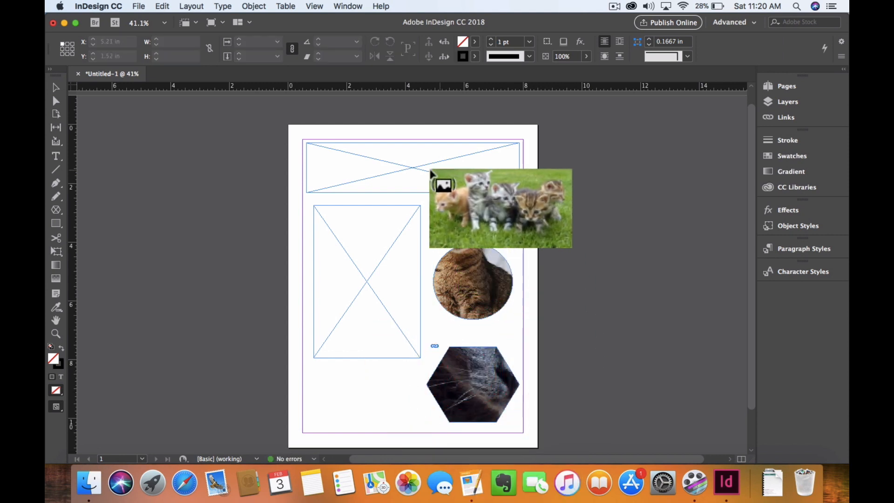
click(345, 151)
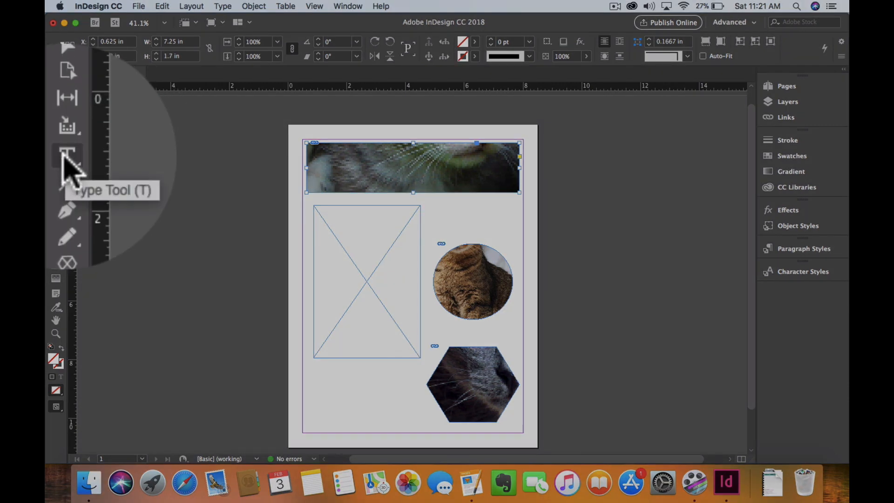
Step: Turn the tall rectangle into a text frame, enter "hello" and fill the rest with placeholder text
click(56, 156)
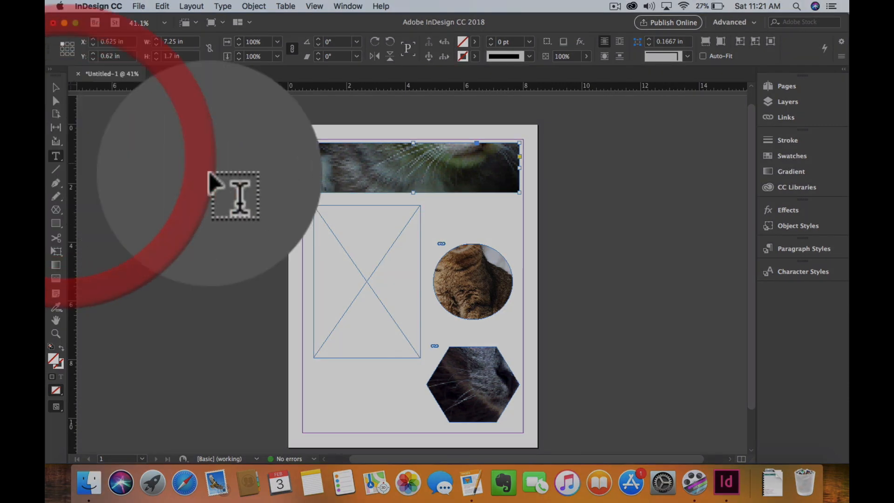
click(334, 236)
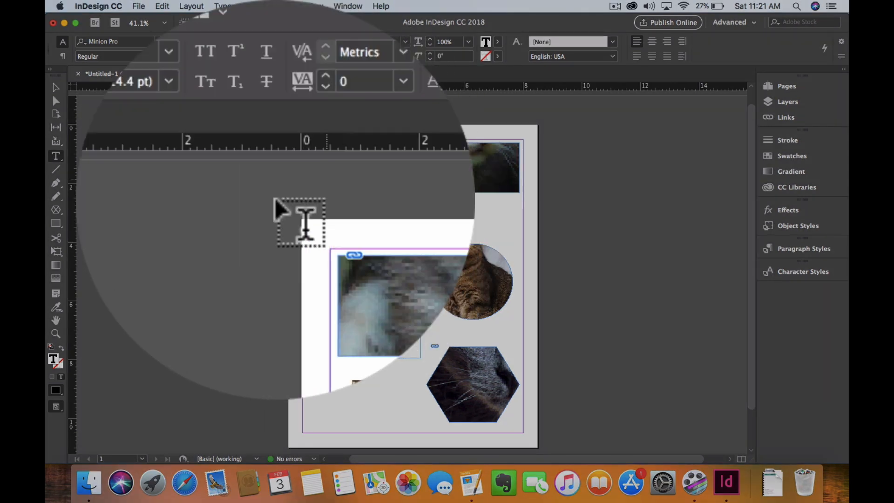
click(245, 8)
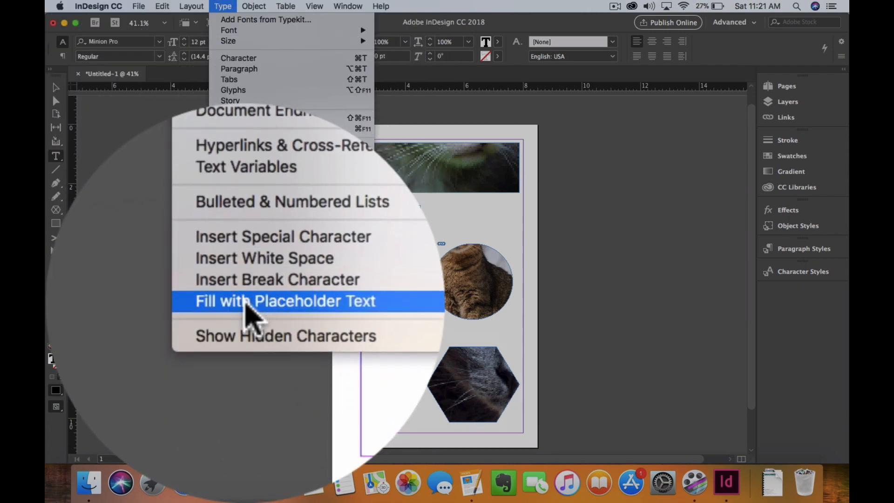
click(245, 303)
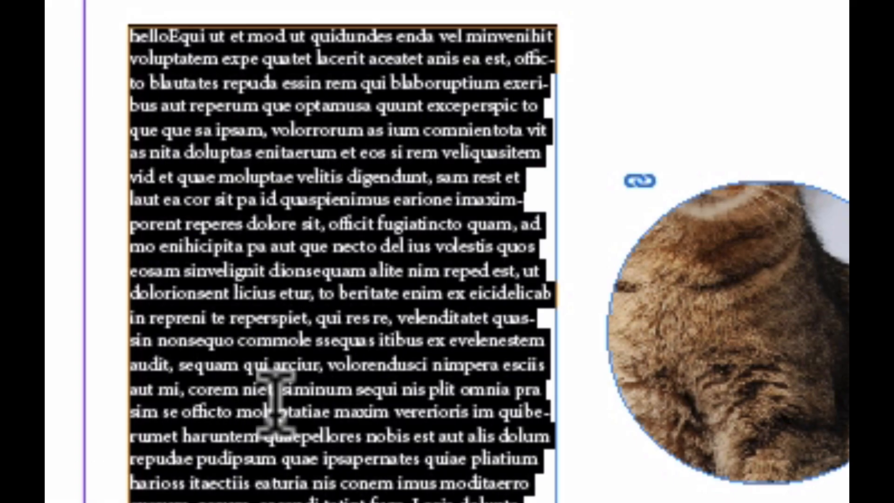
click(275, 395)
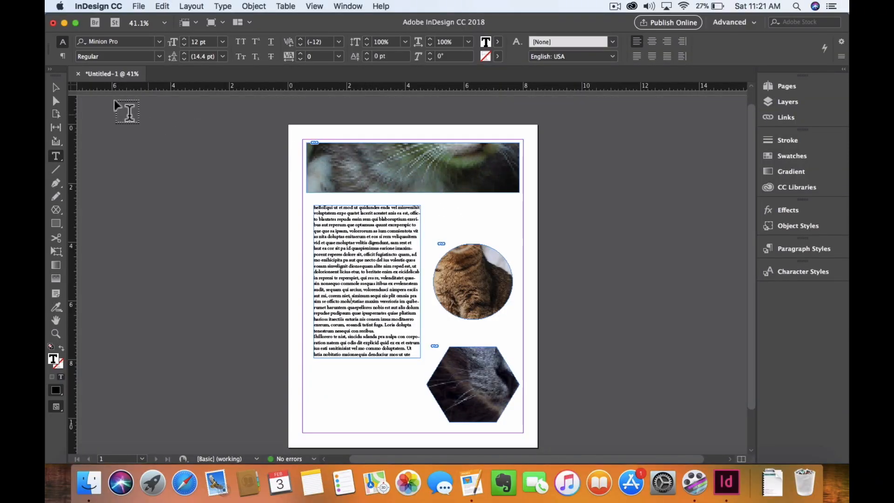
Step: Fit the placeholder text's frame to its content
click(56, 87)
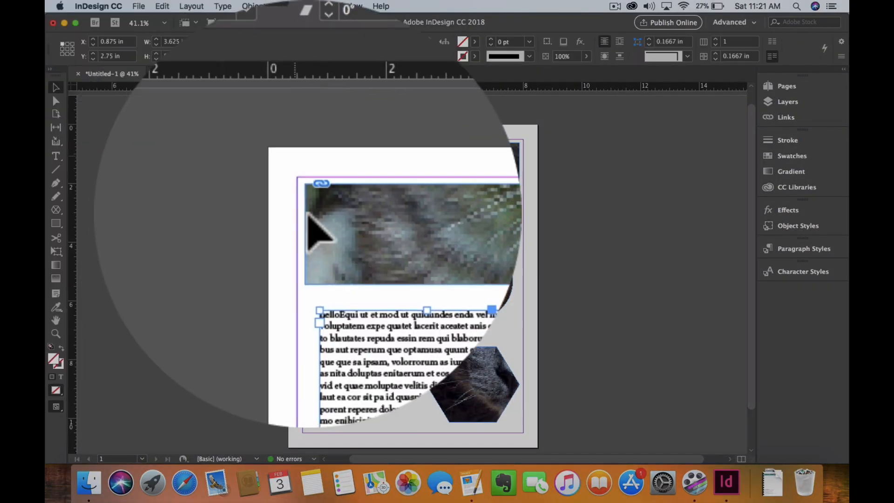
right_click(387, 230)
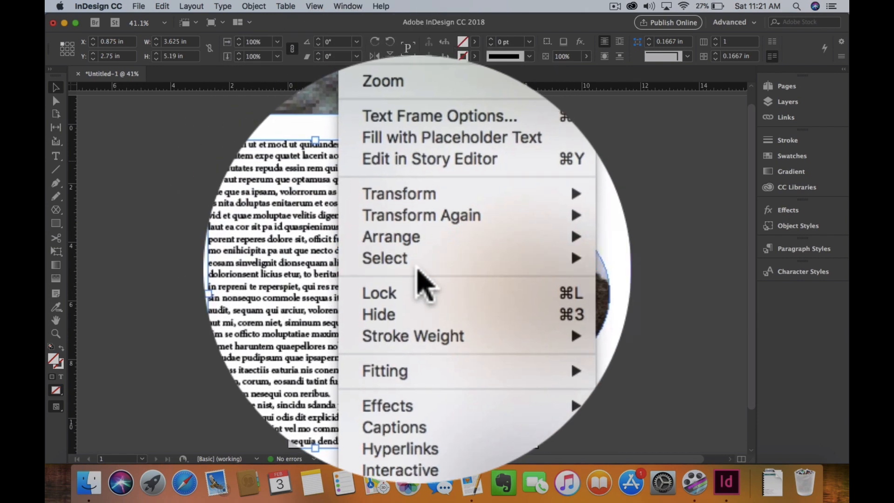
mouse_move(421, 287)
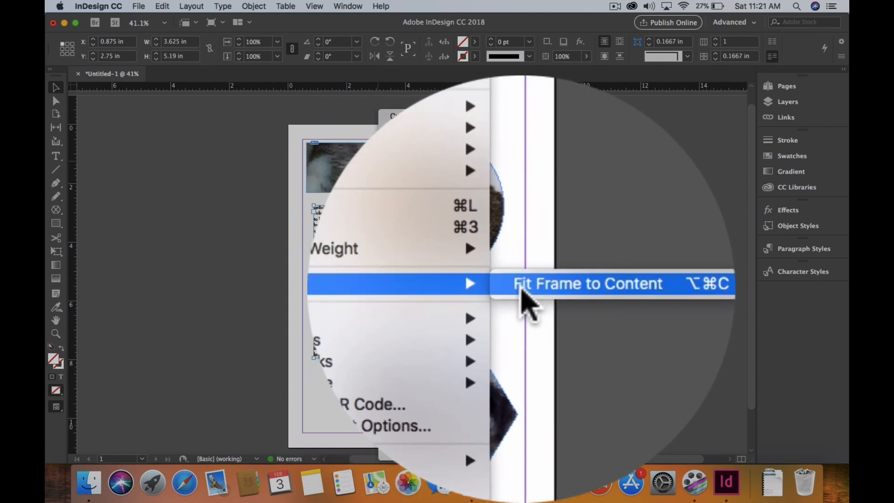
click(521, 291)
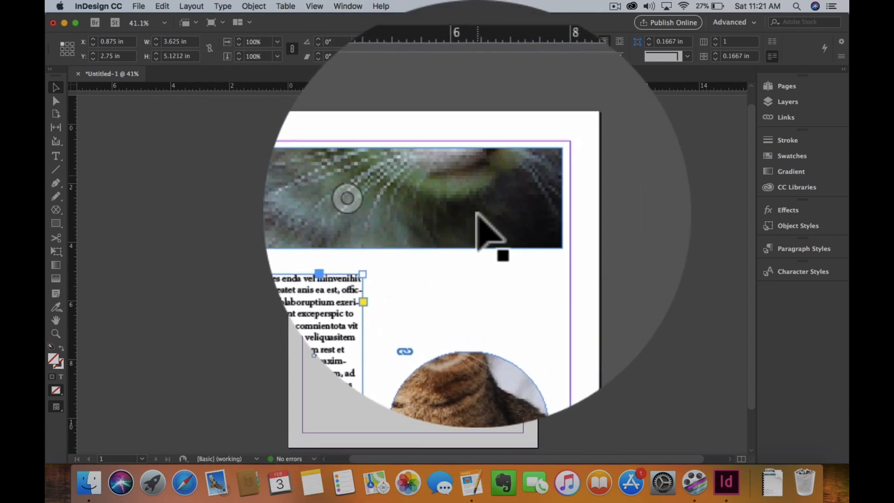
Step: Apply Fit Content to Frame to the kittens image in the wide rectangle frame
click(477, 214)
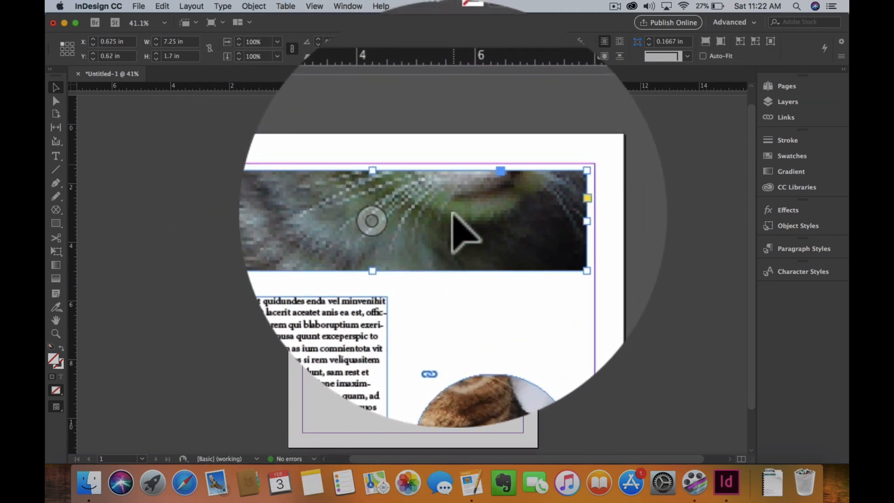
right_click(451, 215)
mouse_move(483, 288)
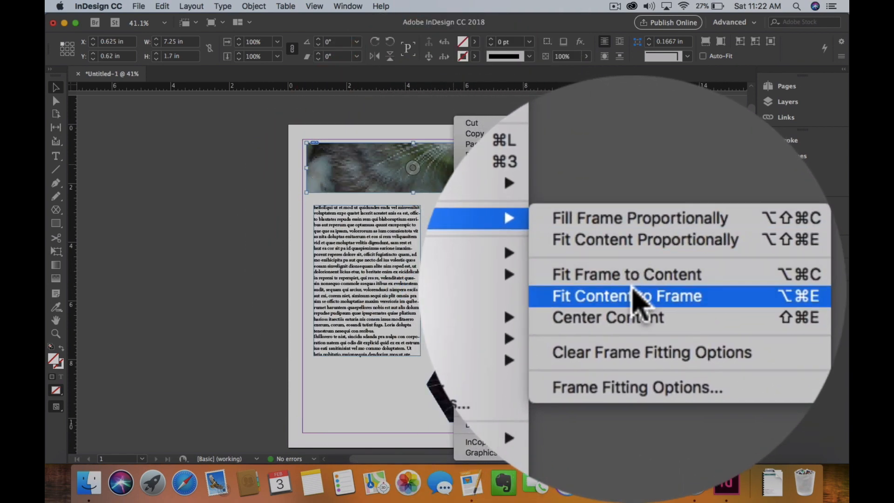
click(638, 299)
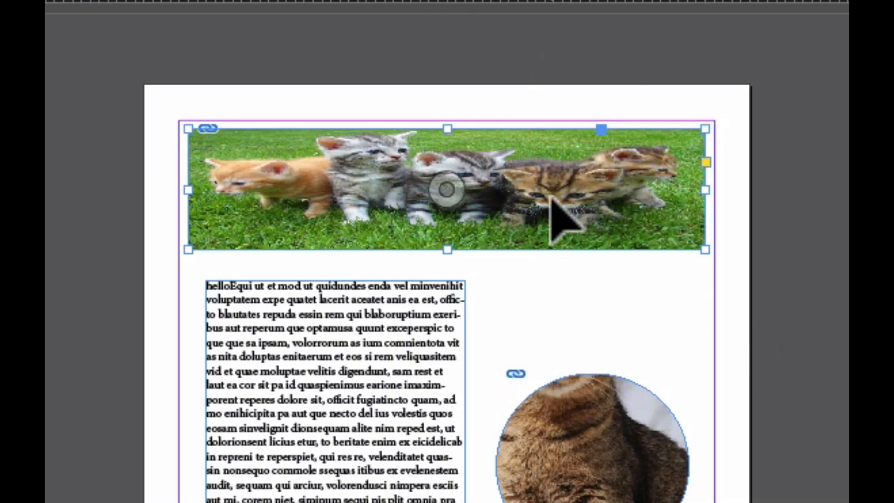
Step: Stretch the kittens image past all four edges of its wide rectangle frame, repositioning it slightly so it looks less squashed
click(440, 191)
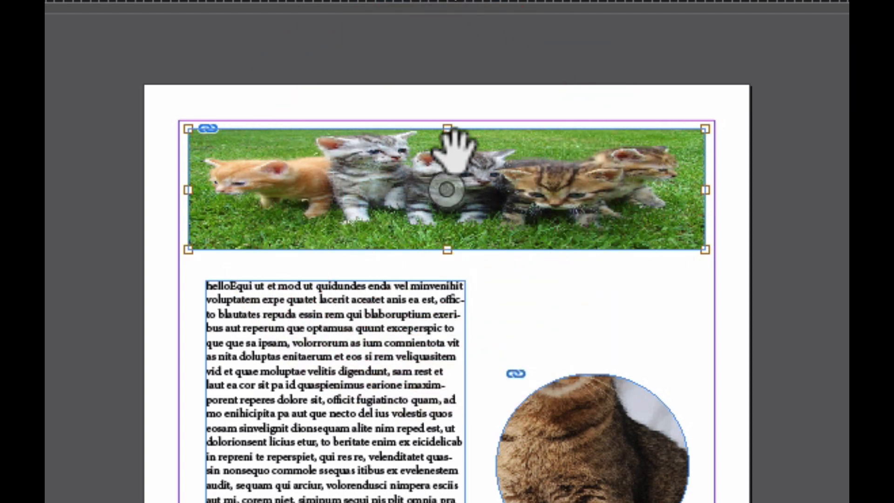
drag(448, 129, 448, 112)
drag(448, 250, 448, 331)
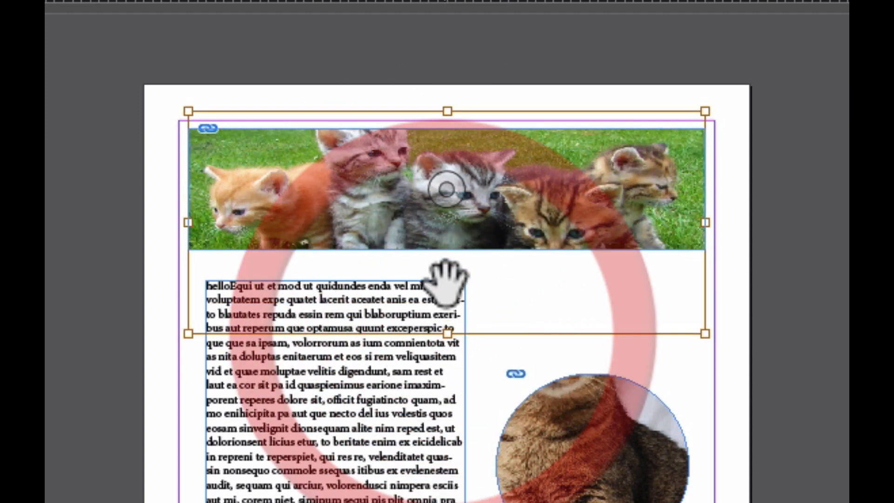
mouse_move(526, 184)
mouse_down()
mouse_move(529, 210)
mouse_move(522, 189)
mouse_up()
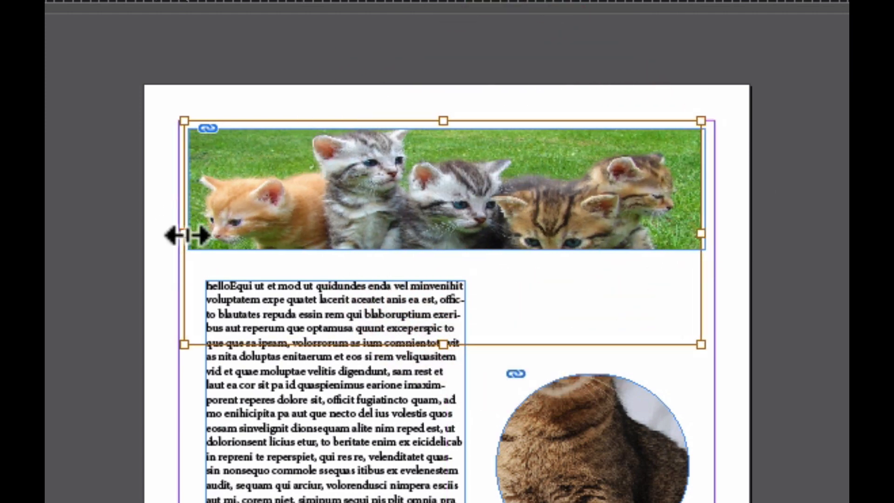
drag(181, 236, 167, 234)
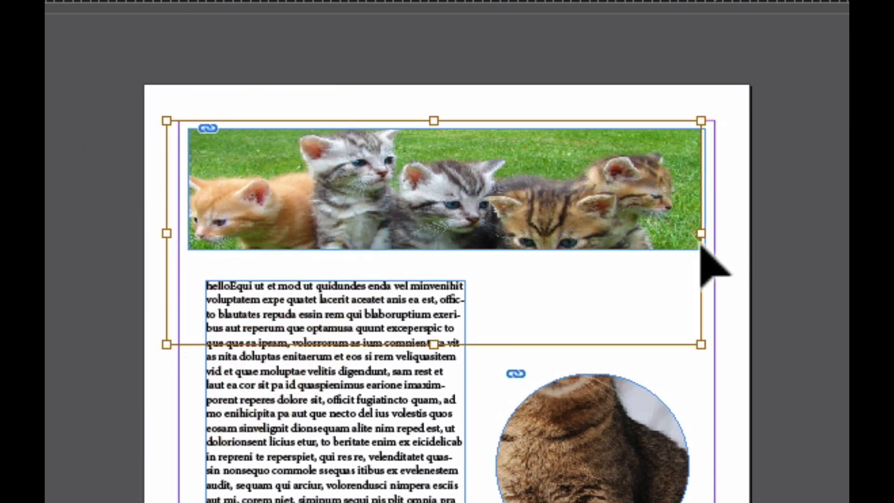
drag(710, 234, 730, 234)
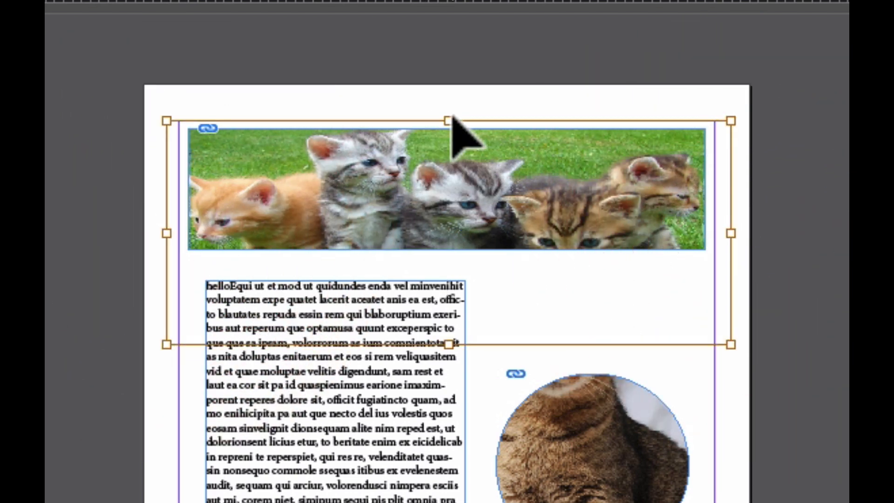
drag(449, 121, 451, 95)
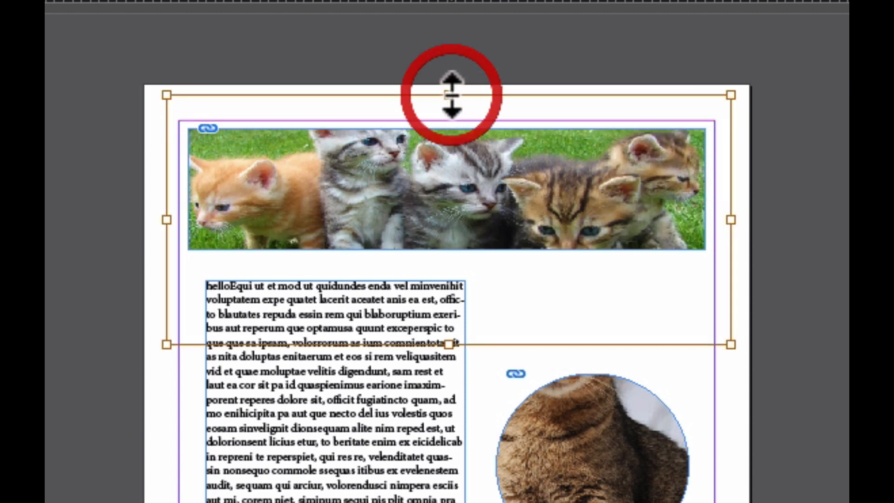
Step: Nudge the kittens image down inside its frame until the tallest kitten's ears are within the frame
key(Down)
key(Down)
key(Down)
key(Down)
key(Down)
key(Down)
key(Down)
key(Down)
key(Down)
key(Down)
key(Down)
key(Down)
key(Down)
key(Down)
key(Down)
key(Down)
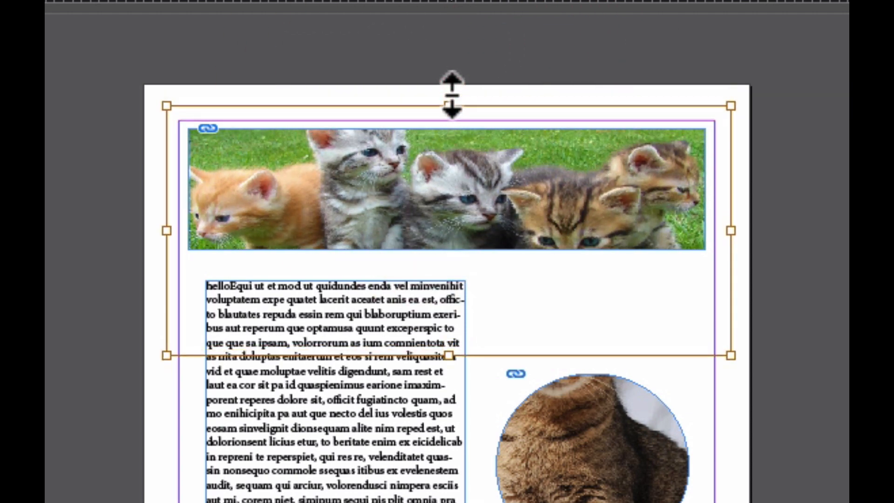
key(Down)
key(Down)
key(Down)
key(Down)
key(Down)
key(Down)
key(Down)
key(Down)
key(Down)
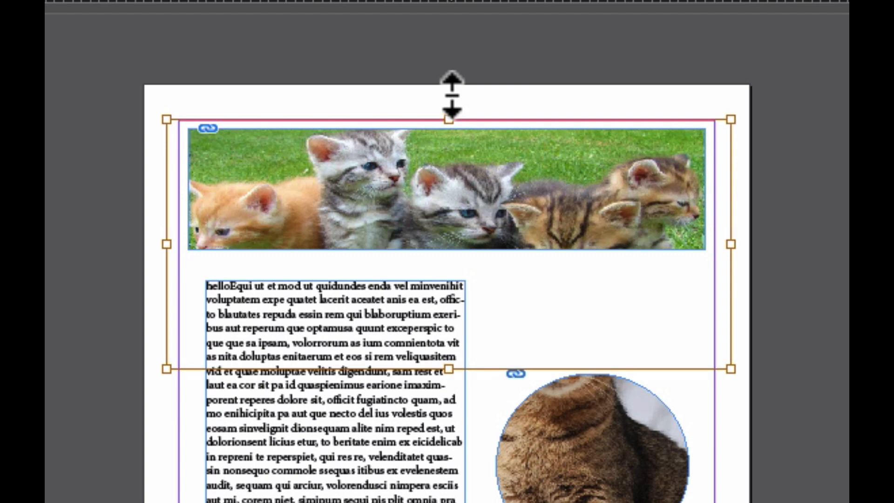
key(Down)
key(Down)
key(Down)
key(Down)
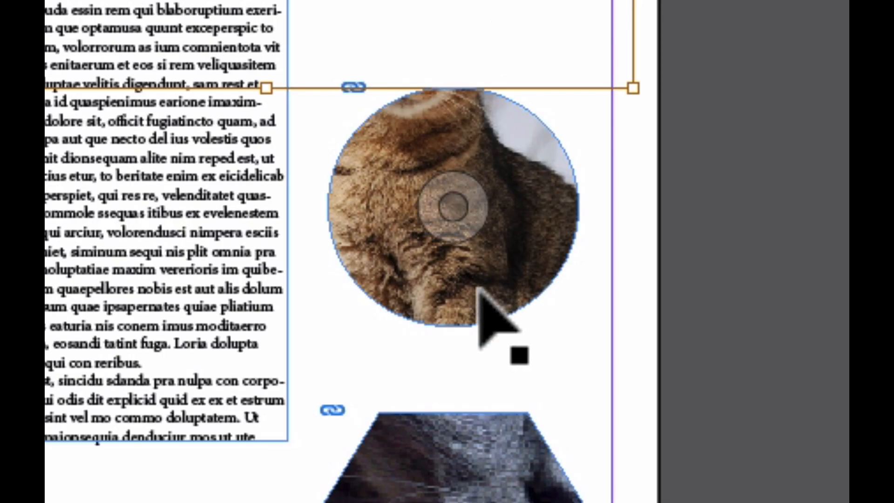
Step: Fit the tabby cat image to the ellipse frame using Fit Content to Frame
click(482, 288)
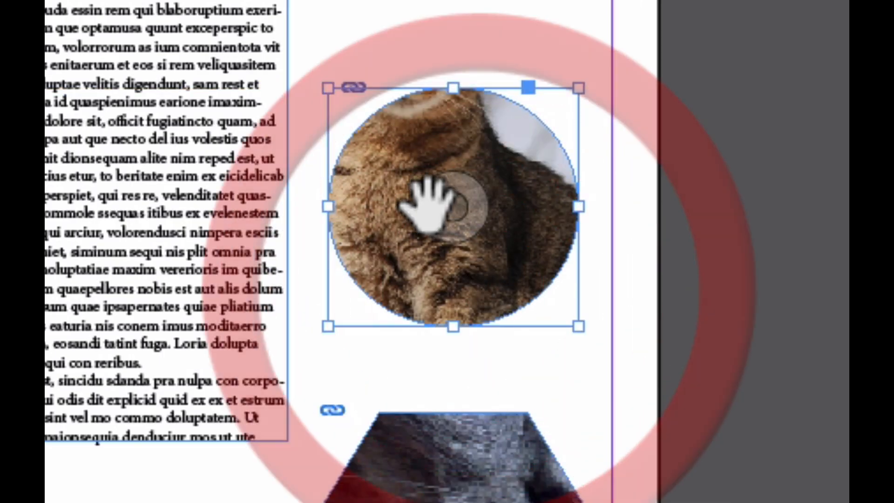
right_click(492, 223)
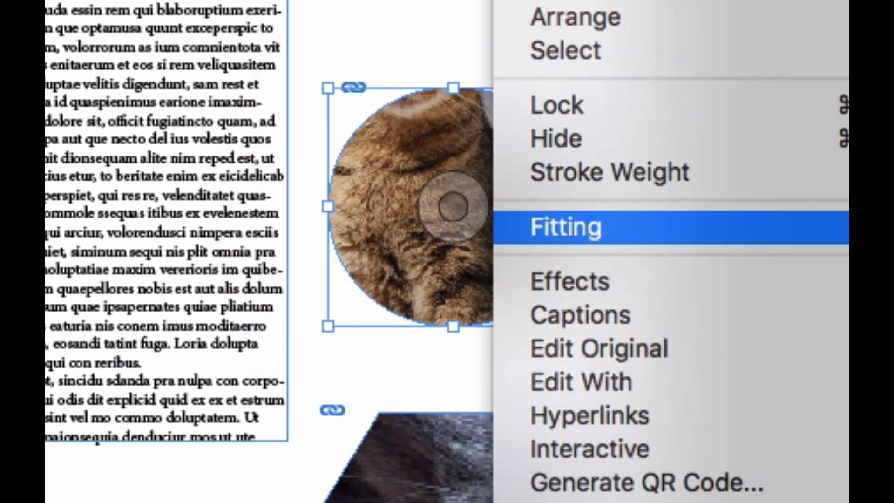
click(880, 326)
right_click(486, 234)
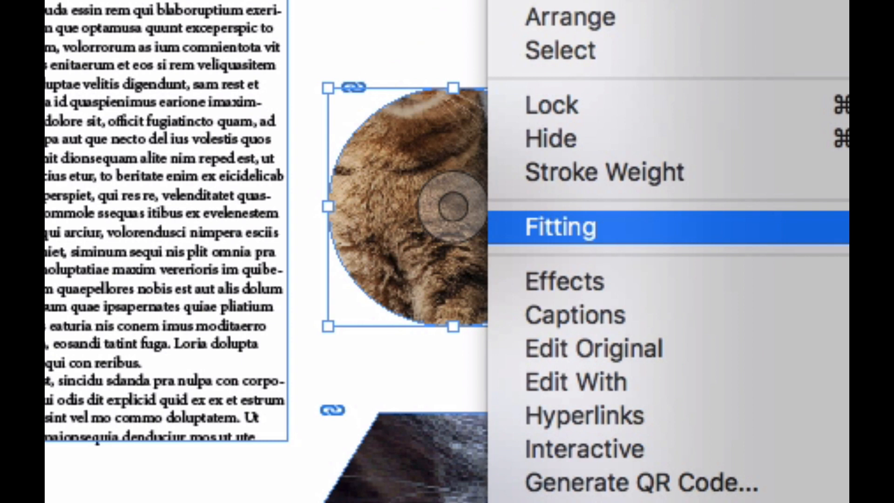
click(879, 362)
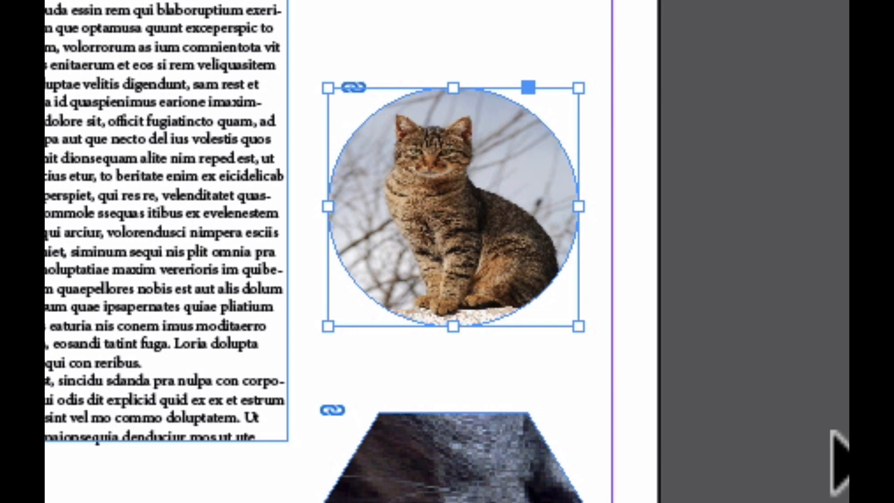
Step: Stretch the tabby cat image above and below the ellipse frame and shift it slightly down inside it
click(452, 205)
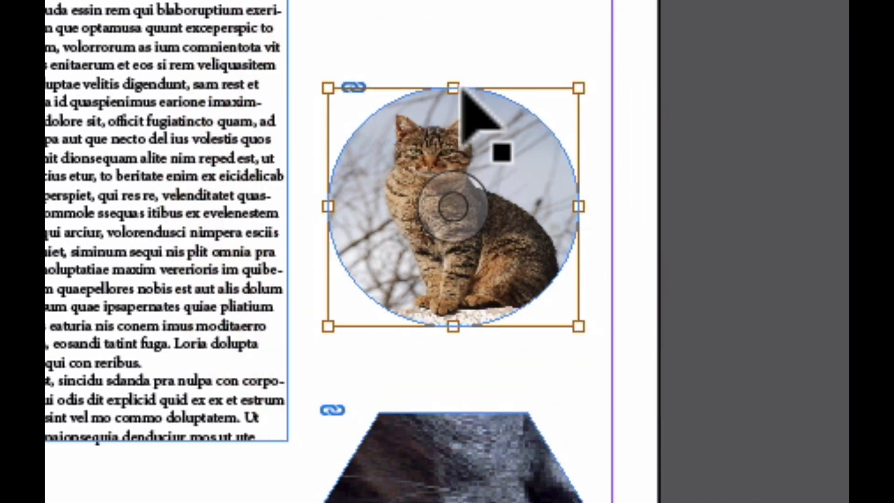
drag(452, 87, 453, 63)
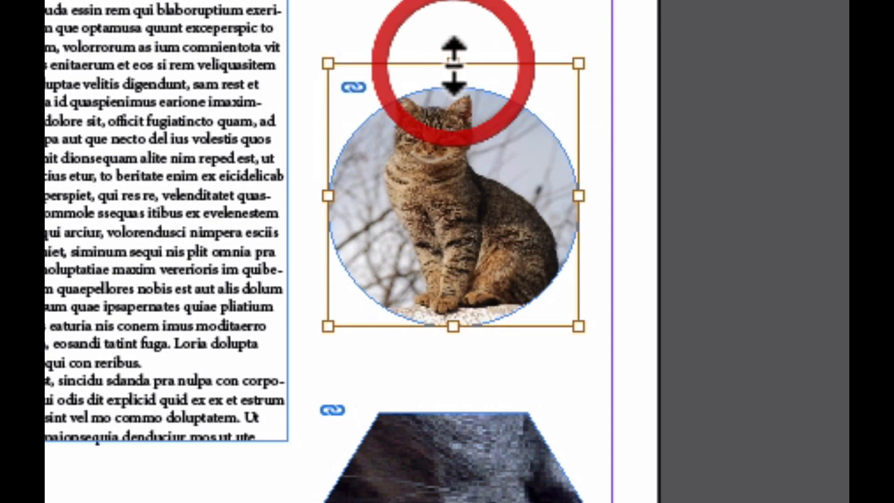
drag(453, 326, 453, 373)
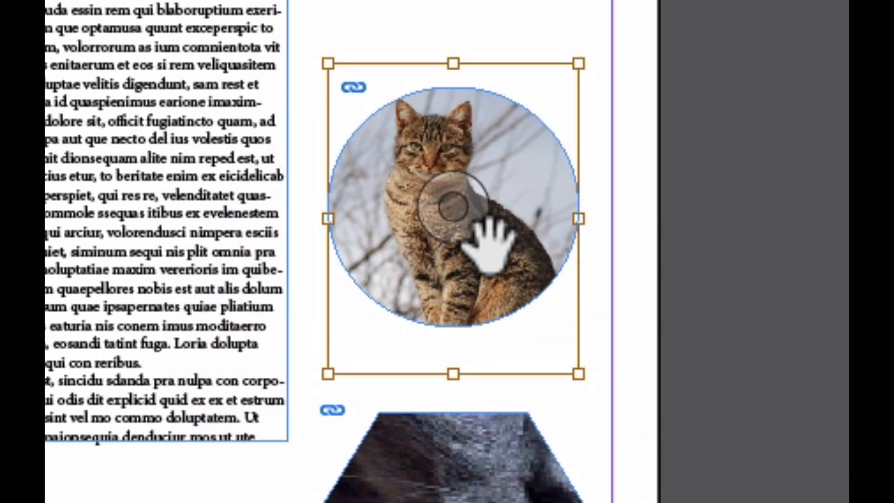
mouse_move(489, 245)
mouse_down()
mouse_move(498, 279)
mouse_move(488, 253)
mouse_up()
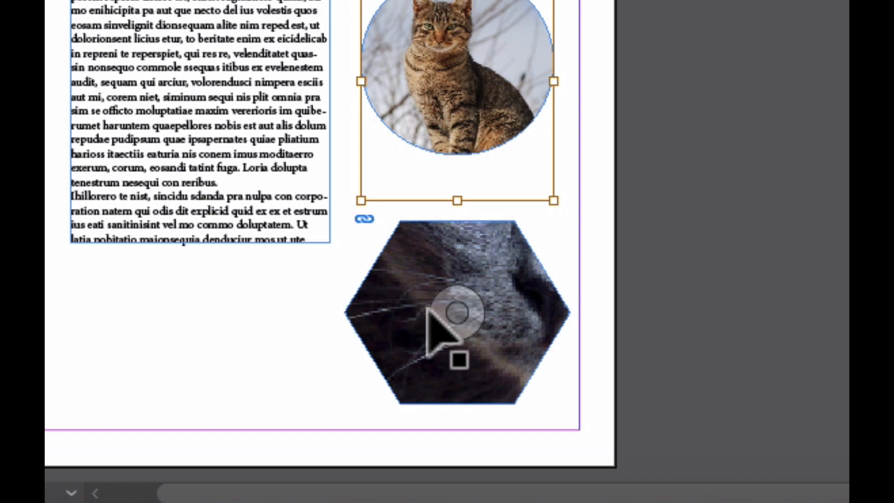
Step: Apply Fit Content to Frame to the gray cat image in the polygon frame
click(426, 305)
right_click(406, 305)
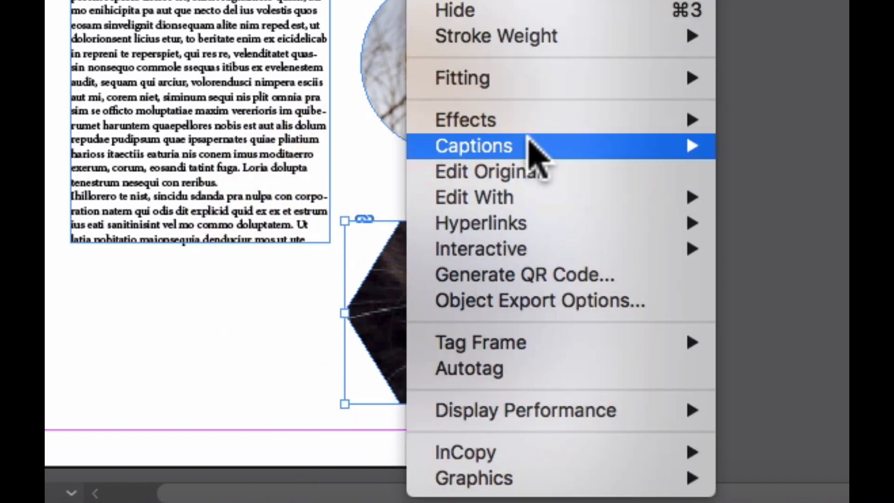
mouse_move(550, 80)
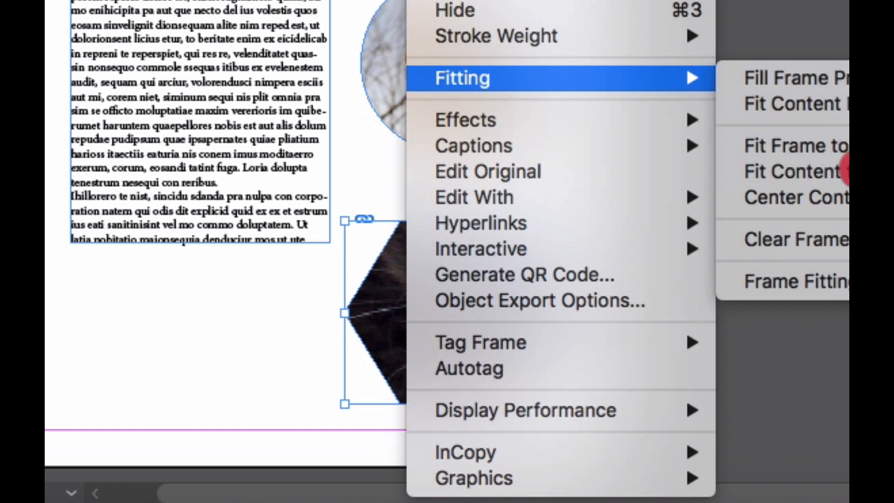
click(845, 171)
Step: Stretch the gray cat image past the upper, lower and left edges of the polygon frame
click(455, 313)
drag(456, 223, 457, 198)
drag(461, 404, 461, 433)
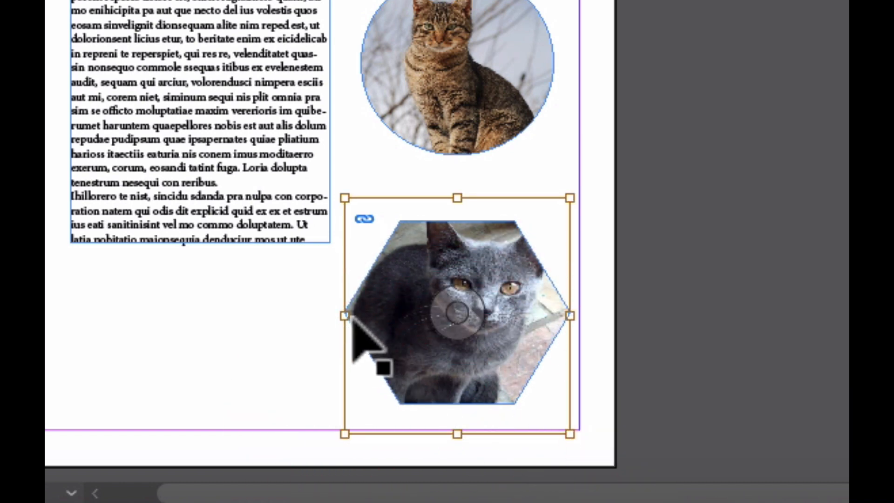
drag(344, 315, 325, 315)
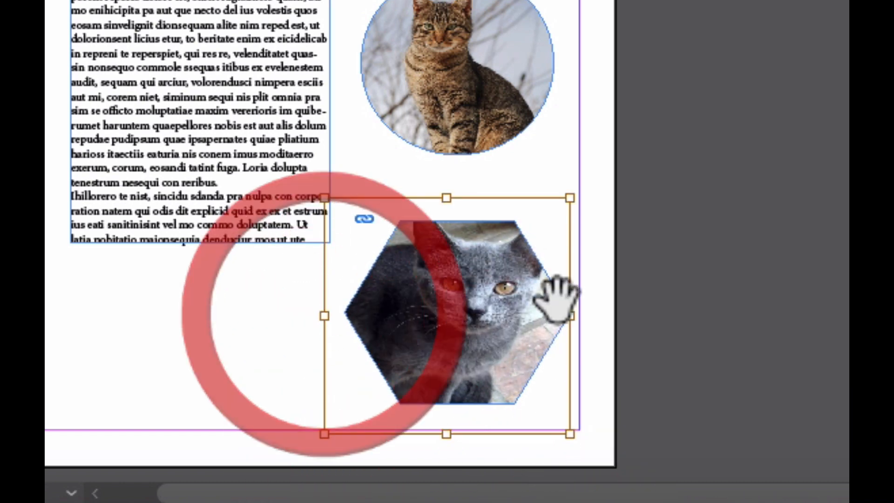
drag(445, 433, 440, 449)
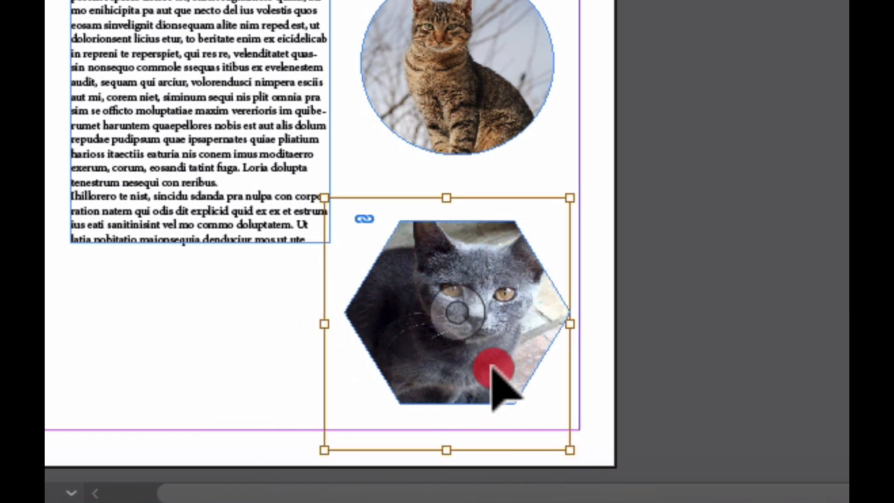
Step: Reposition the gray cat image and enlarge it from its upper-right corner to center the face in the polygon frame, then deselect it
drag(494, 372, 484, 368)
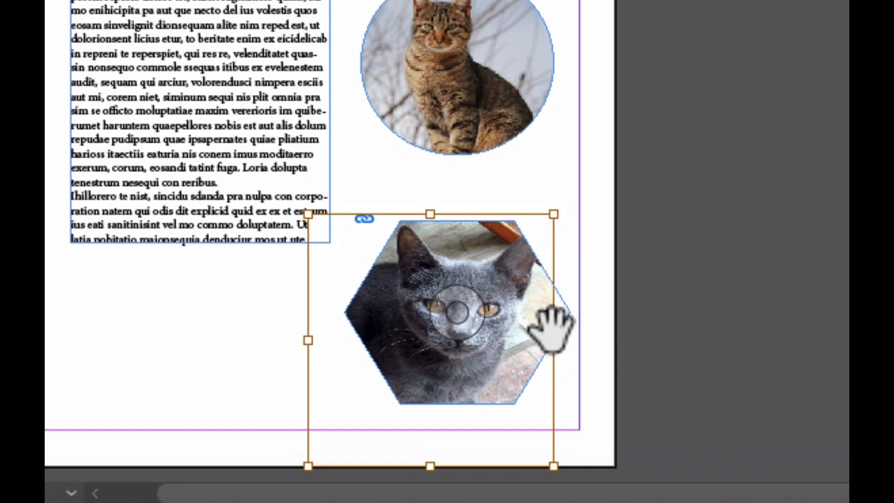
drag(552, 214, 582, 180)
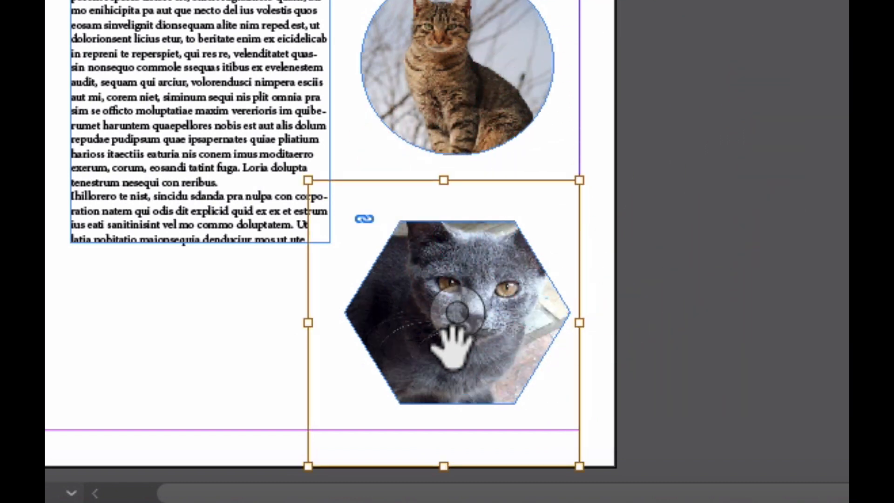
drag(462, 370, 461, 378)
click(697, 310)
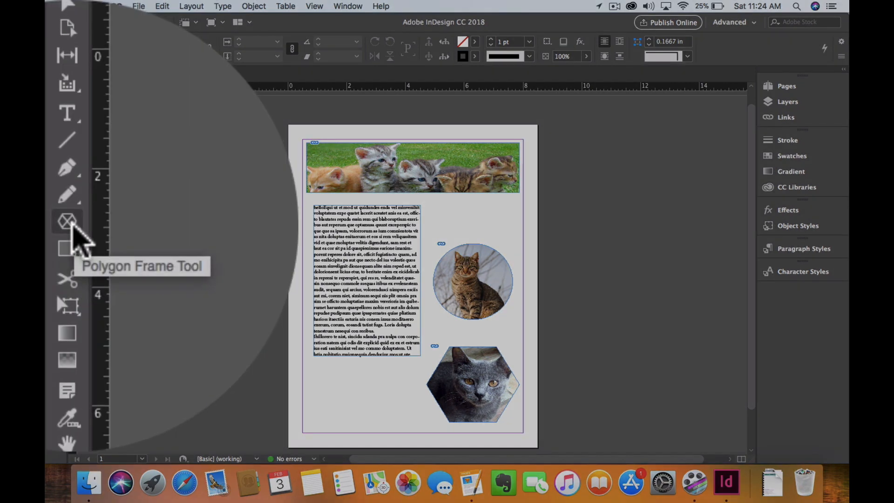
Step: Switch from the Polygon Frame tool to the Rectangle Frame tool
click(55, 211)
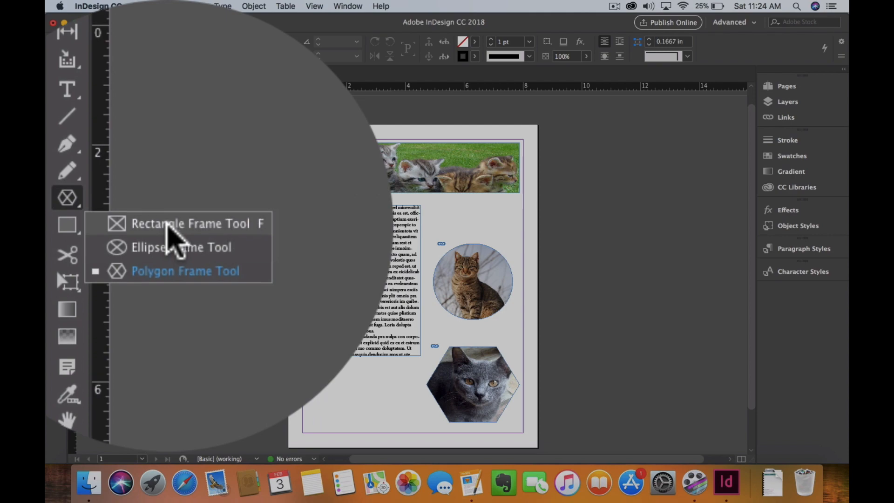
click(106, 222)
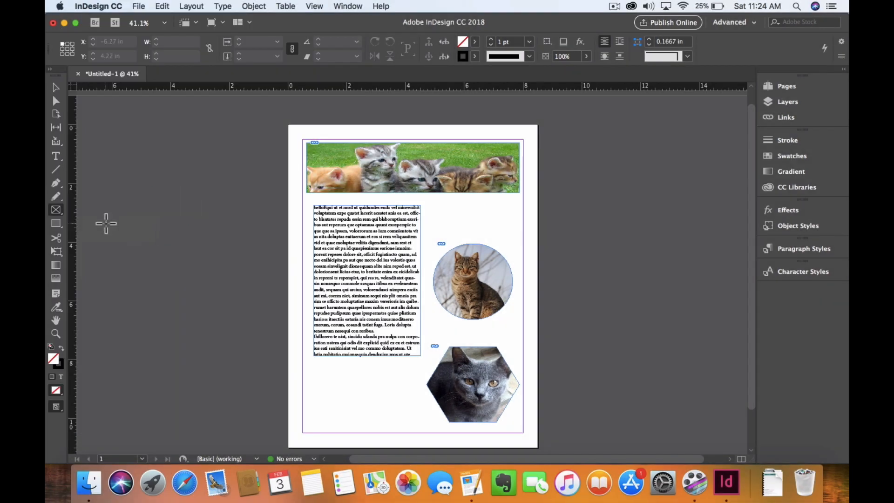